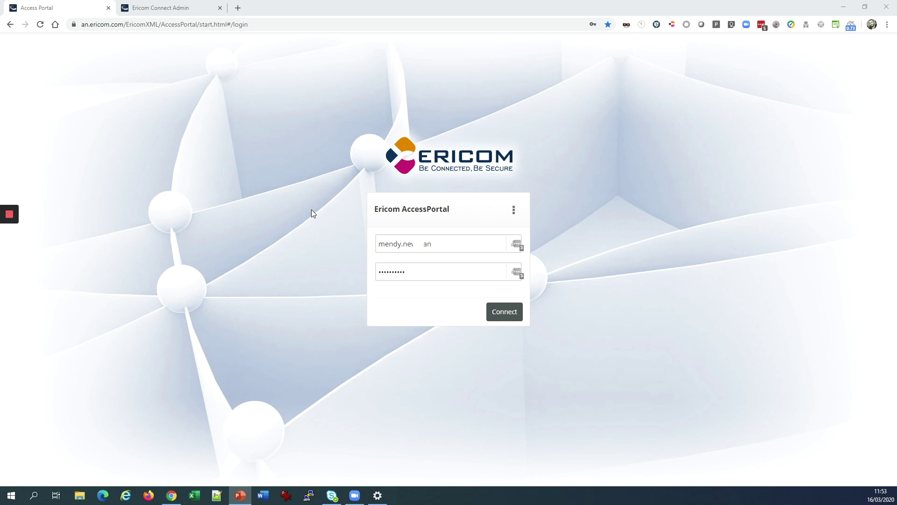
Submit the entered username and password with Connect to start signing in to AccessPortal.
{"action": "left_click", "coordinate": [504, 311]}
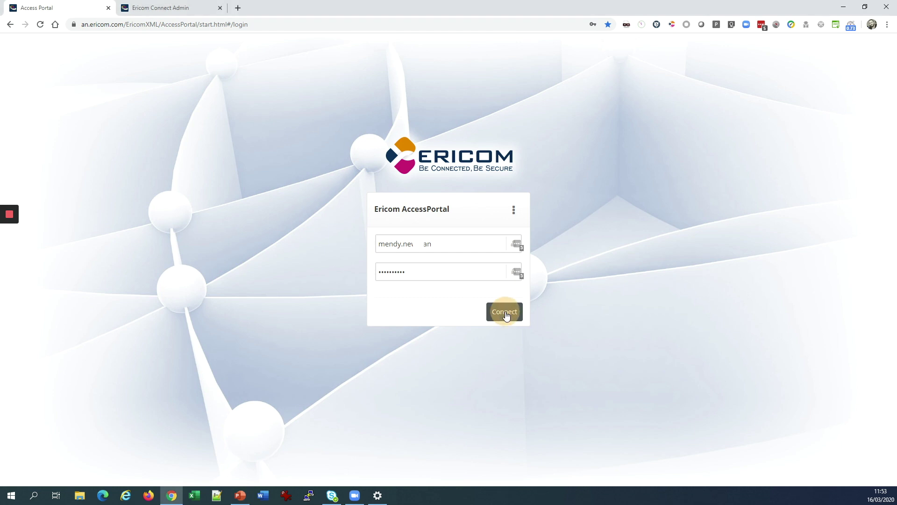